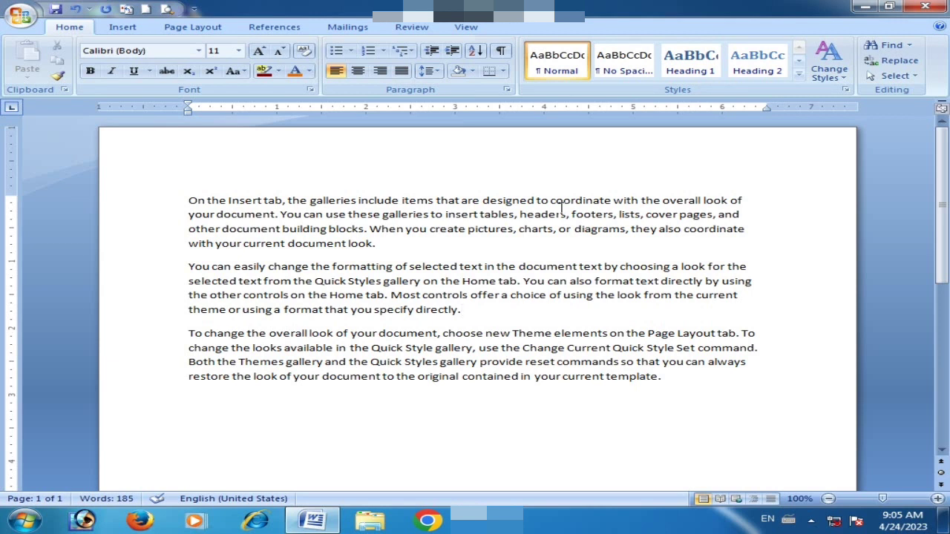
Apply the Subtitle quick style to all three paragraphs
drag(694, 386, 154, 205)
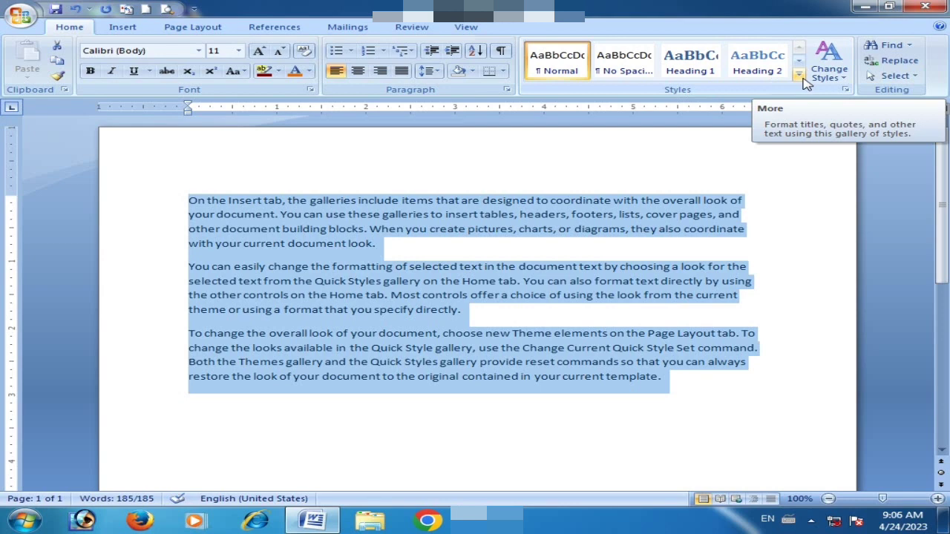
click(798, 75)
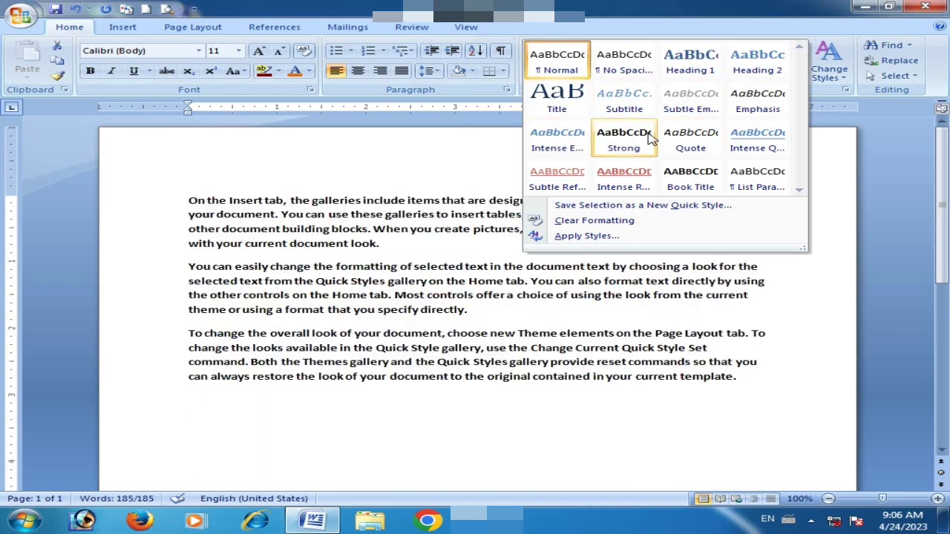
click(636, 104)
click(482, 252)
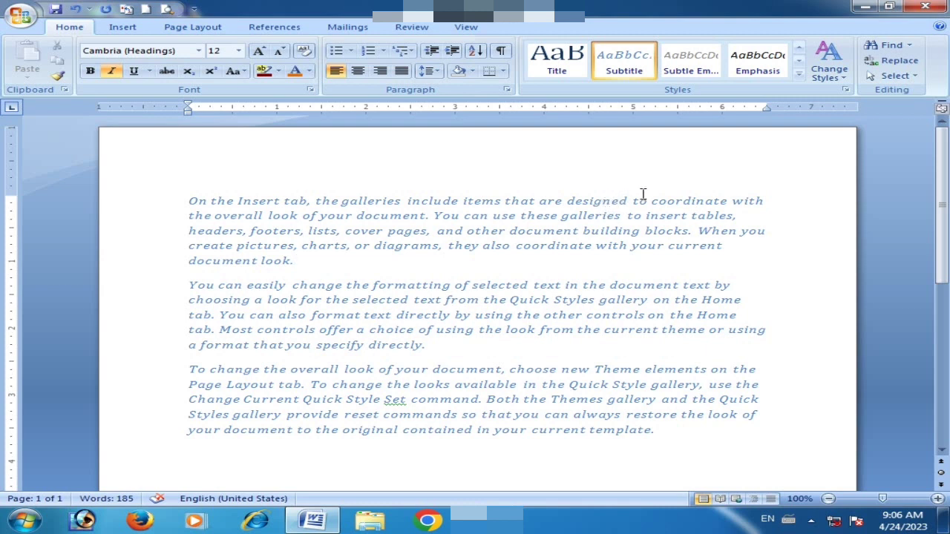
Format the words 'include items that are designed' as Heading 1
drag(632, 201, 407, 201)
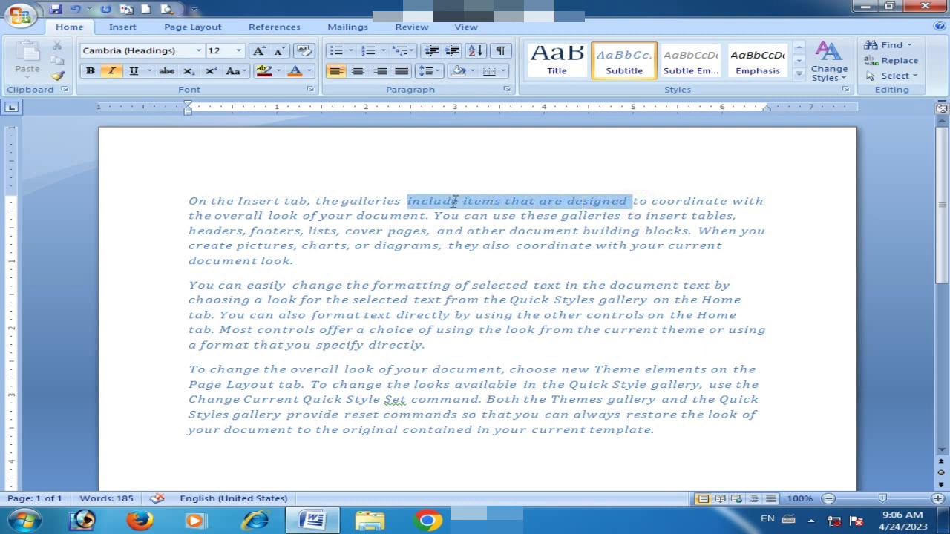
click(798, 73)
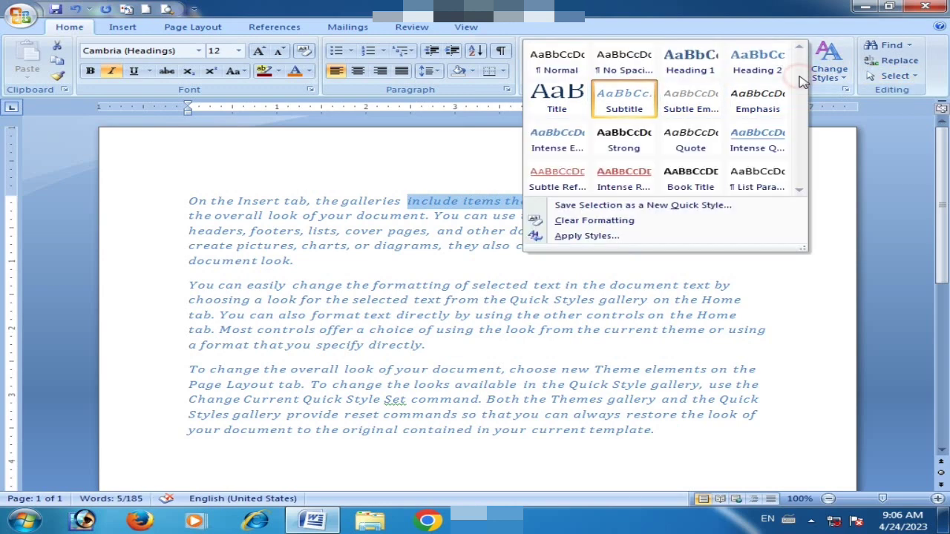
click(691, 60)
click(642, 233)
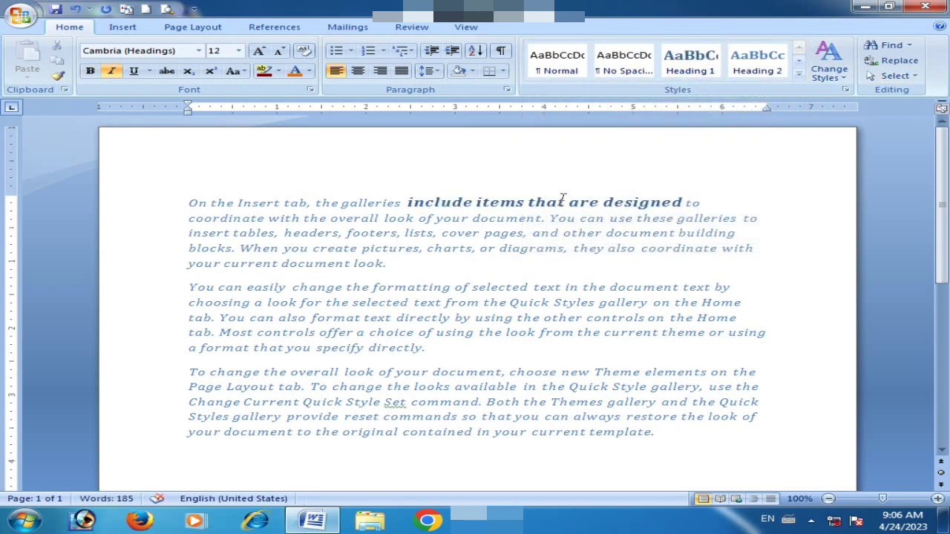
Apply the Formal style set via Change Styles, leaving the colour scheme unchanged
click(831, 82)
mouse_move(861, 92)
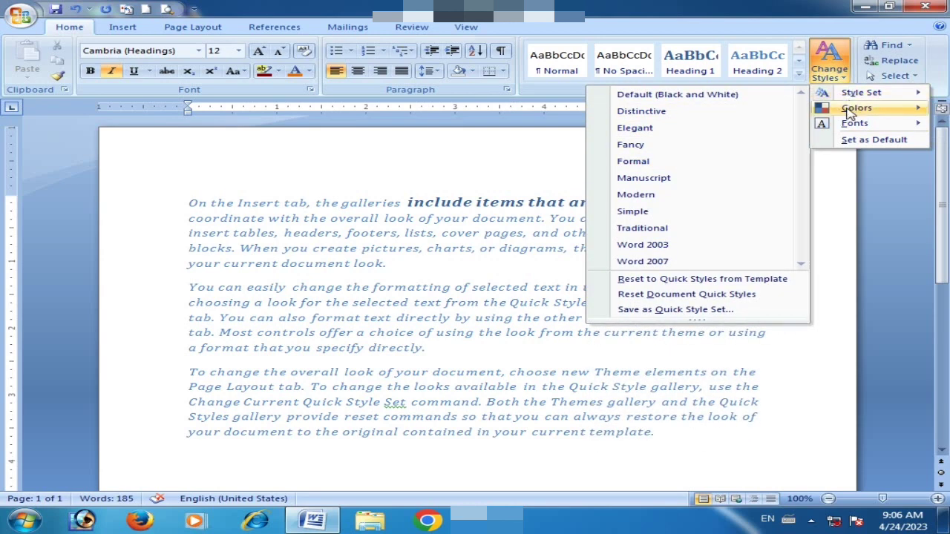
click(514, 302)
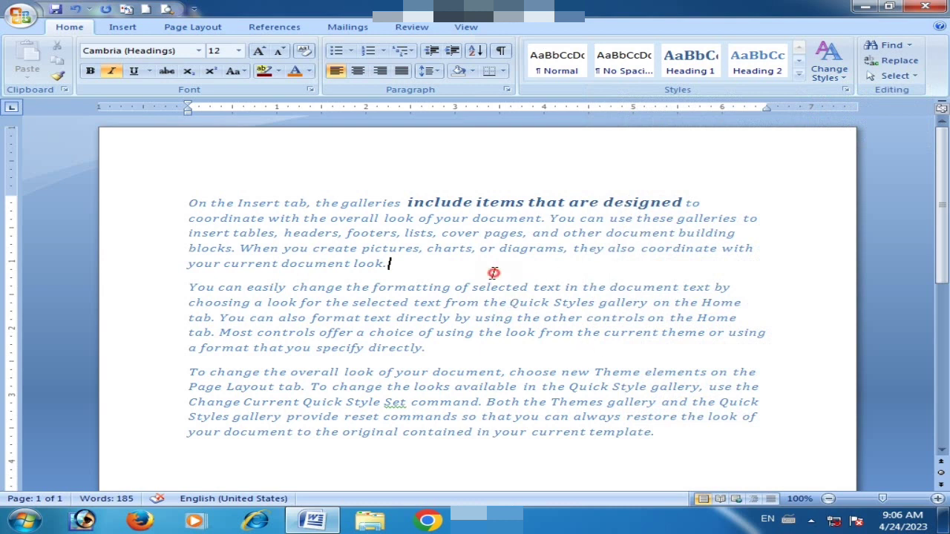
drag(494, 271, 189, 202)
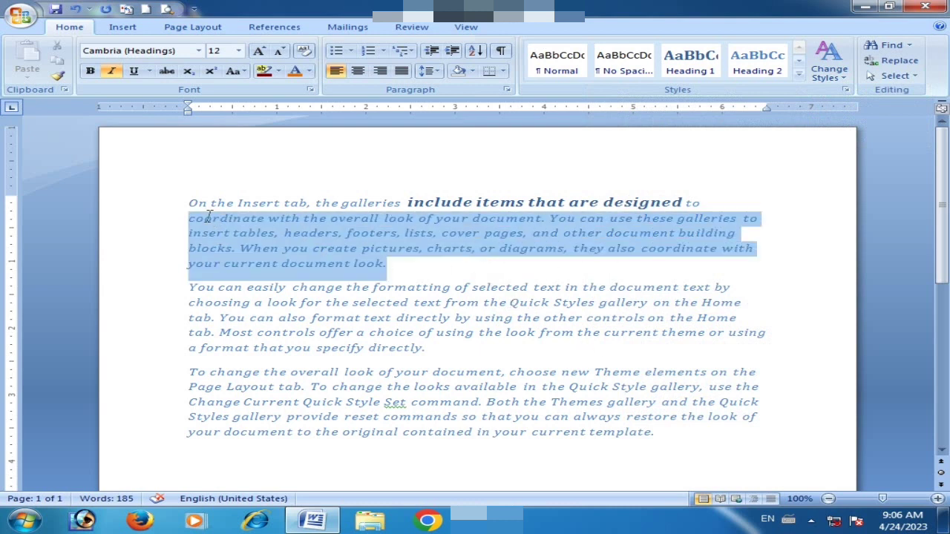
click(835, 77)
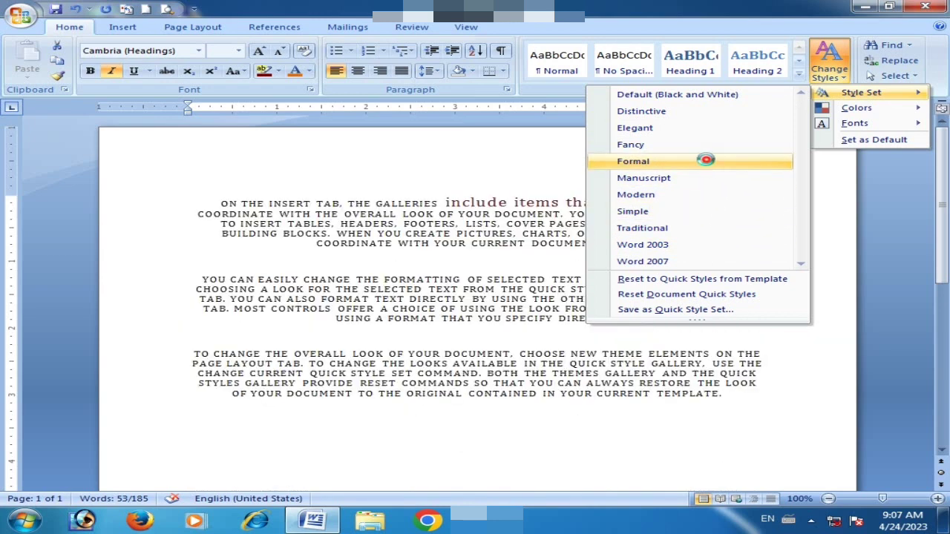
click(709, 162)
click(829, 68)
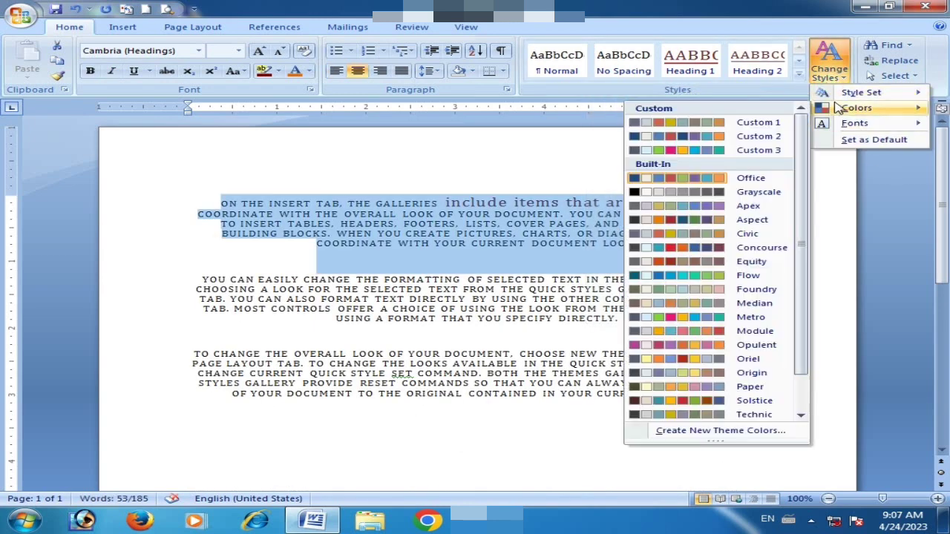
mouse_move(856, 107)
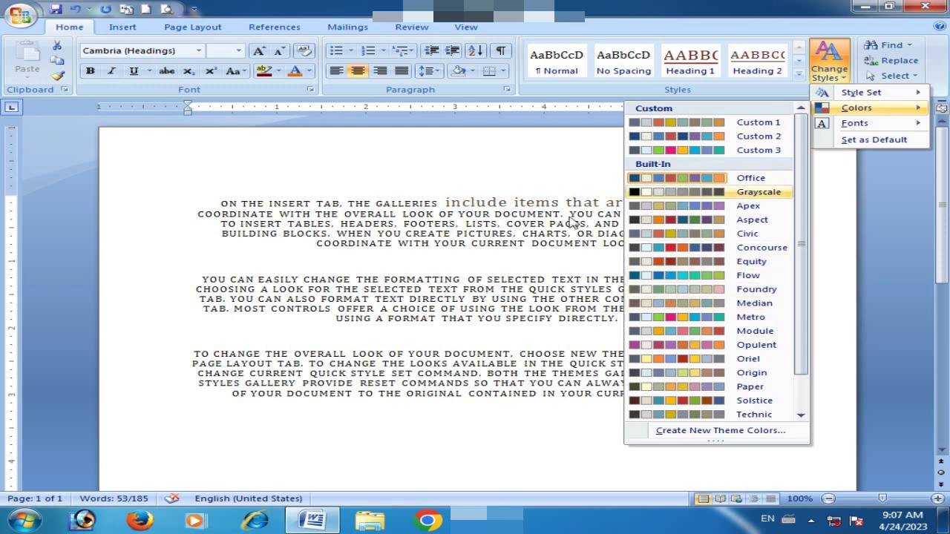
click(683, 247)
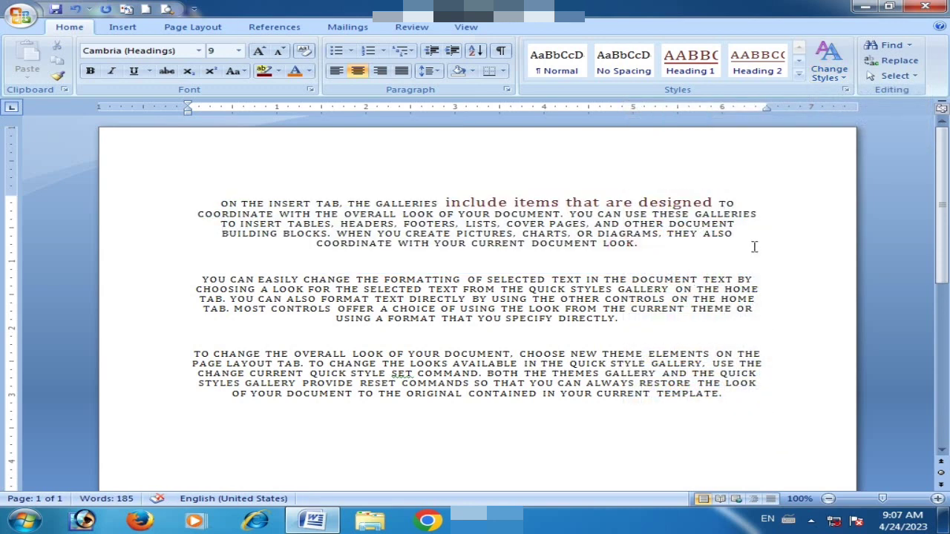
Make the entire first paragraph a Heading 1
drag(710, 244, 267, 160)
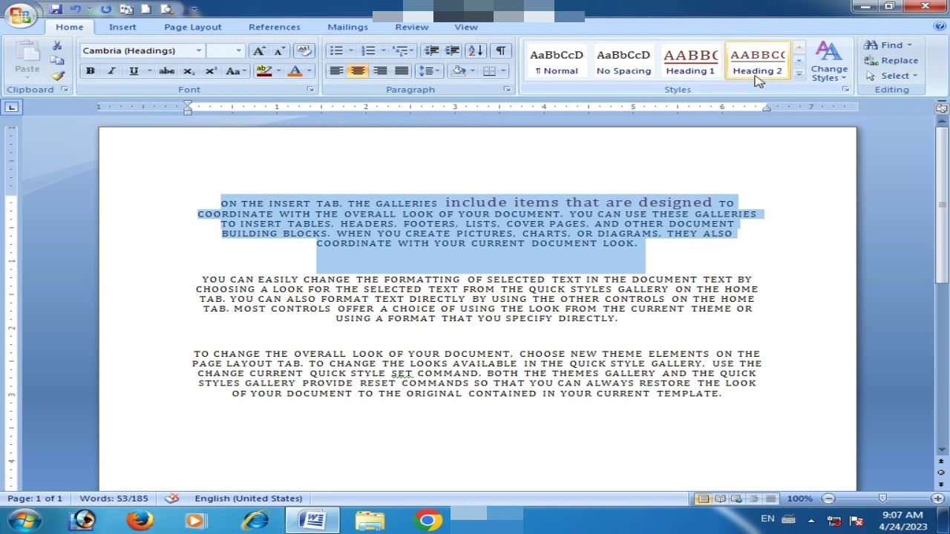
click(707, 65)
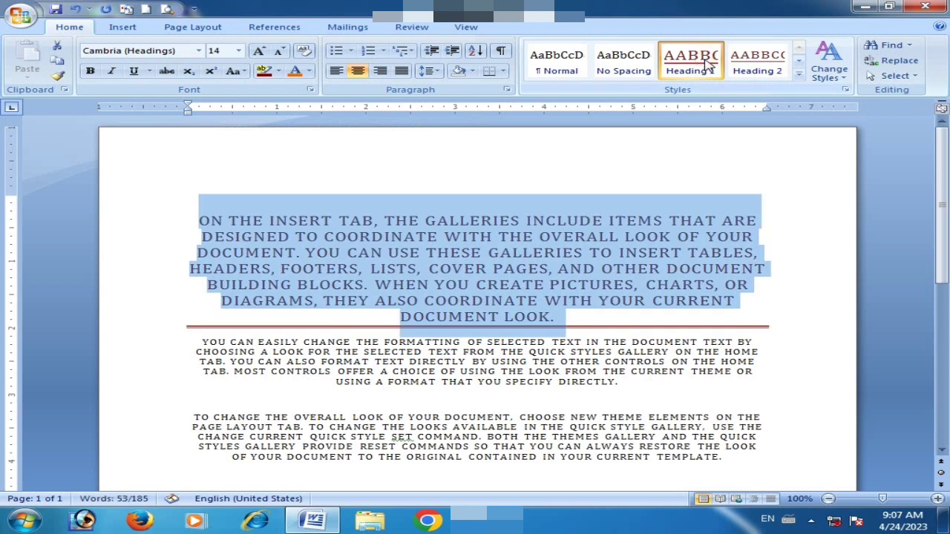
drag(616, 319, 192, 195)
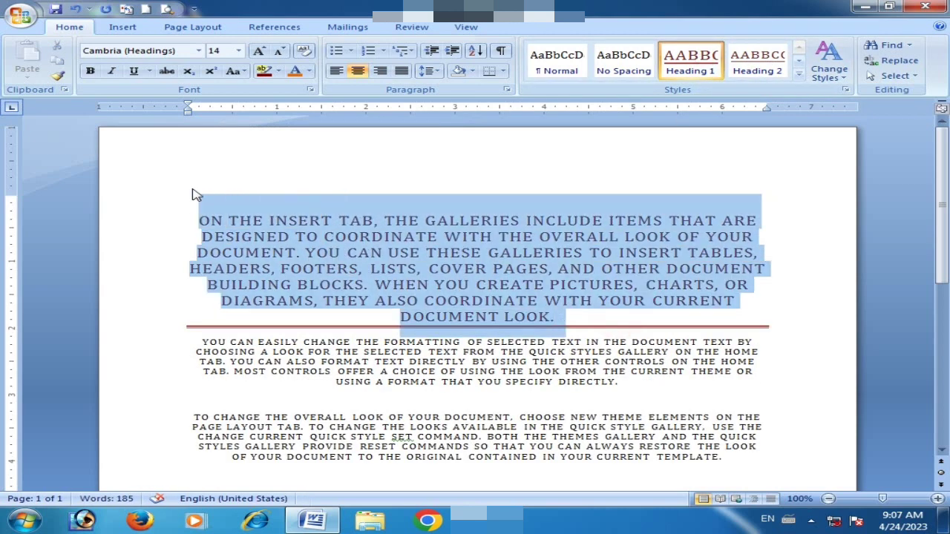
Browse the Change Styles font choices without applying any, then deselect the heading
click(829, 66)
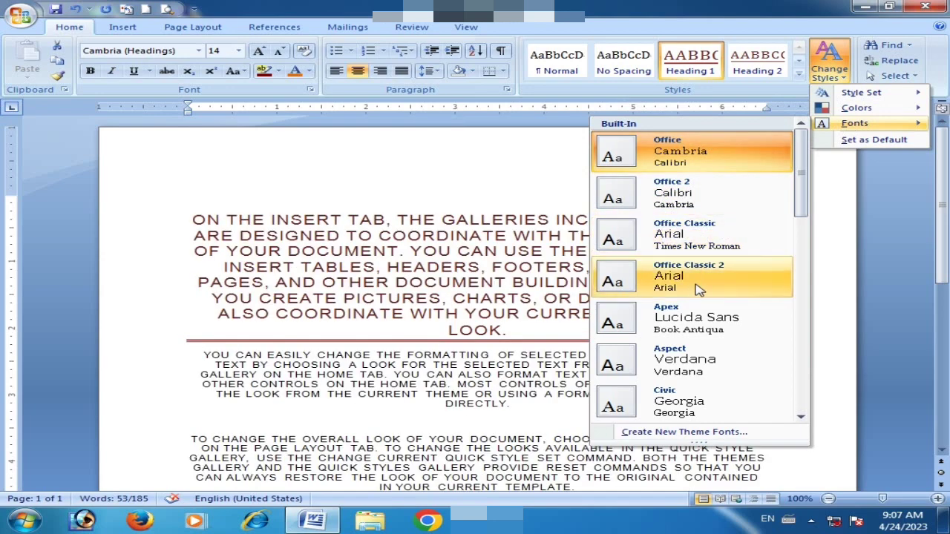
drag(799, 206, 799, 281)
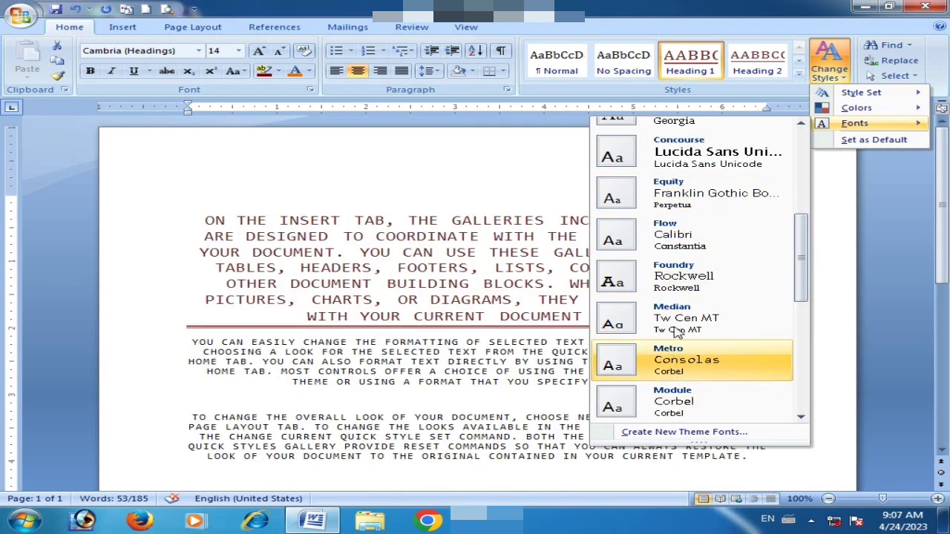
click(540, 182)
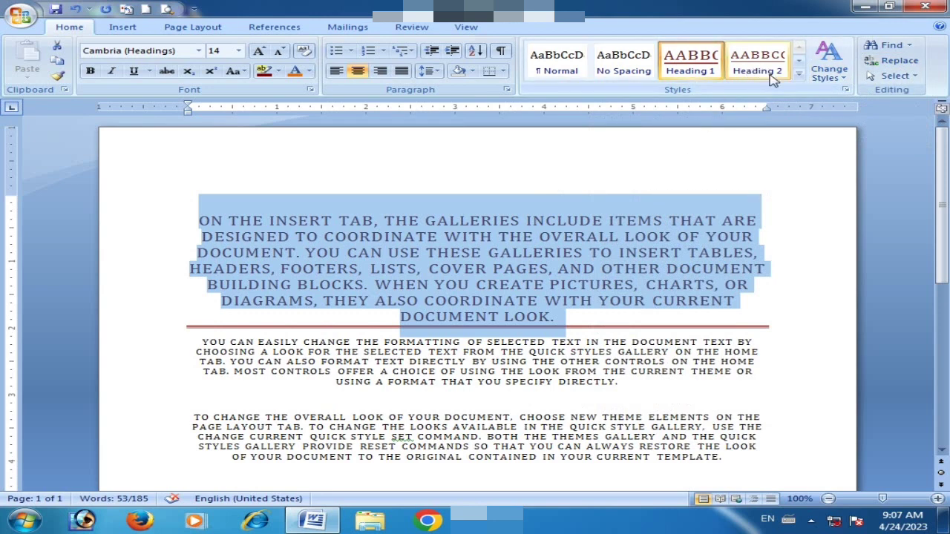
click(540, 301)
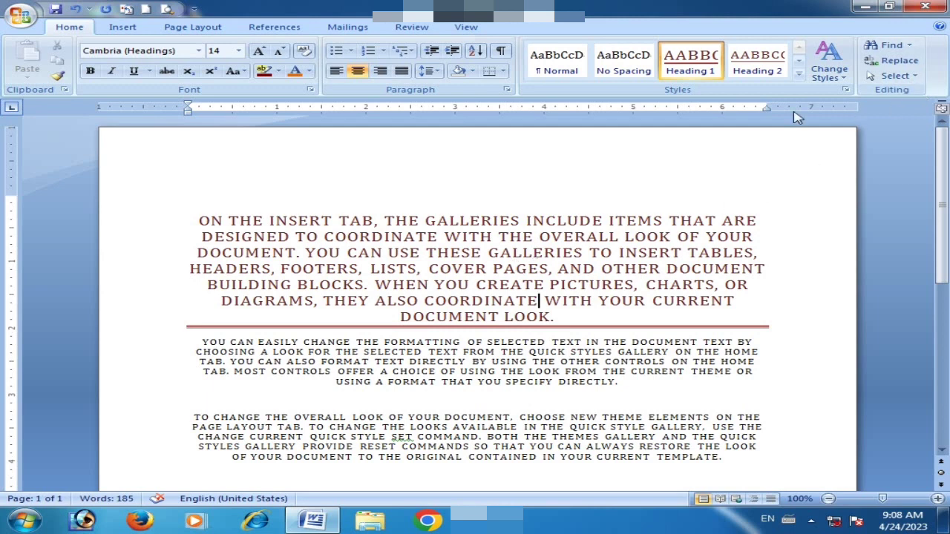
click(887, 46)
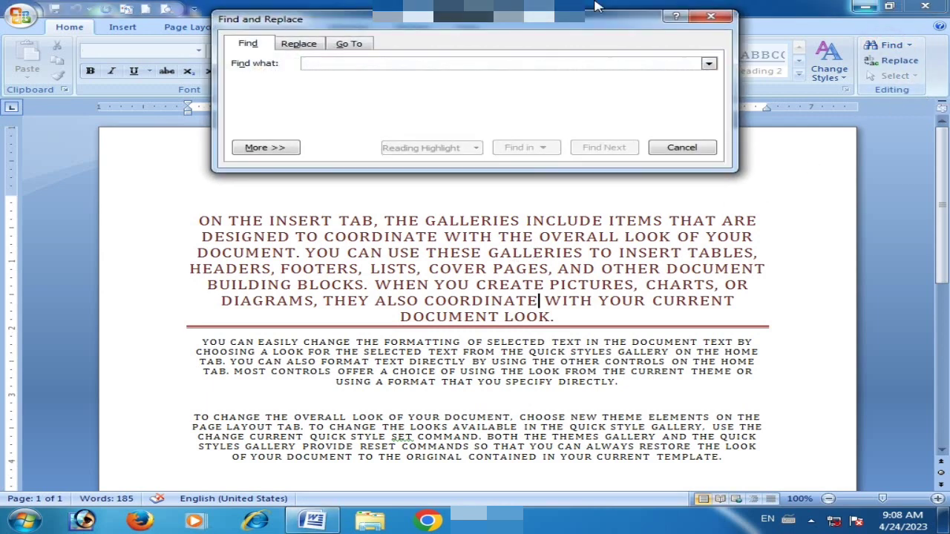
drag(505, 16, 539, 70)
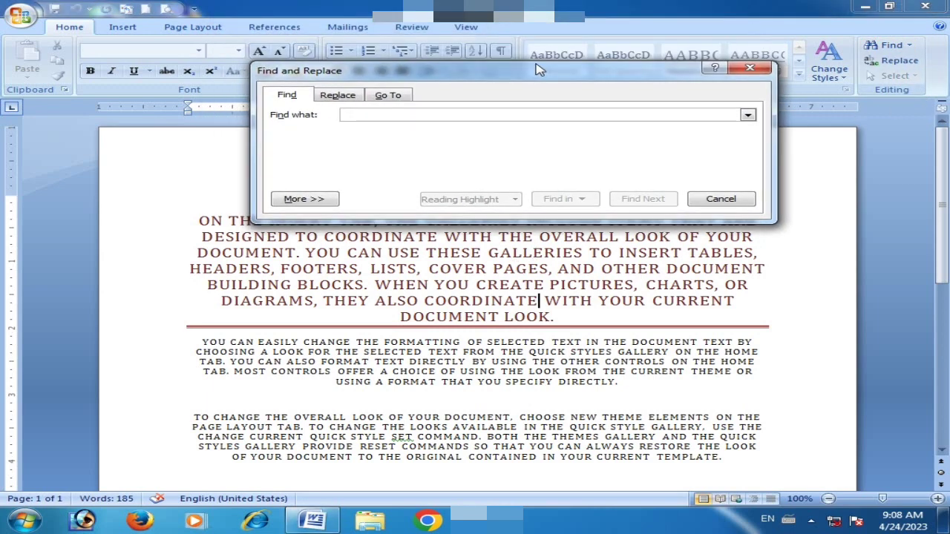
click(388, 113)
text(yours)
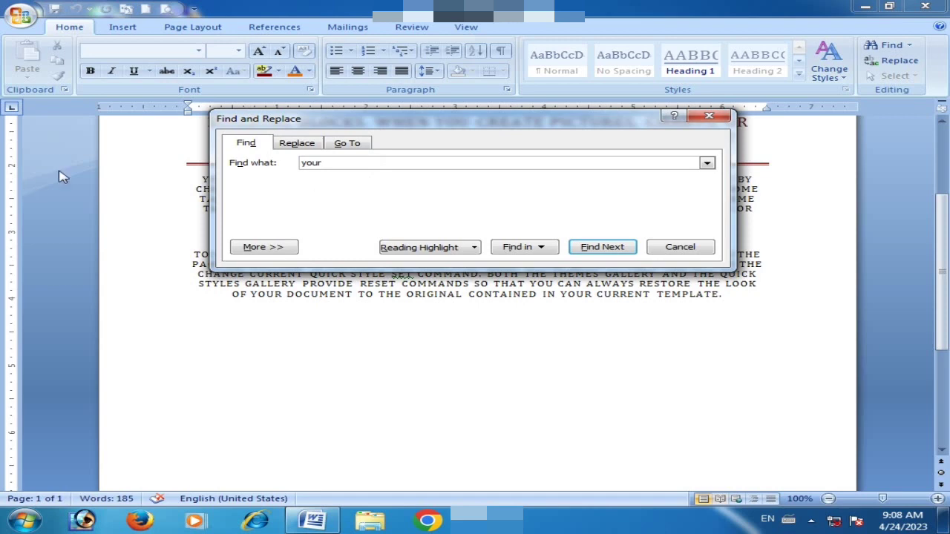
click(602, 246)
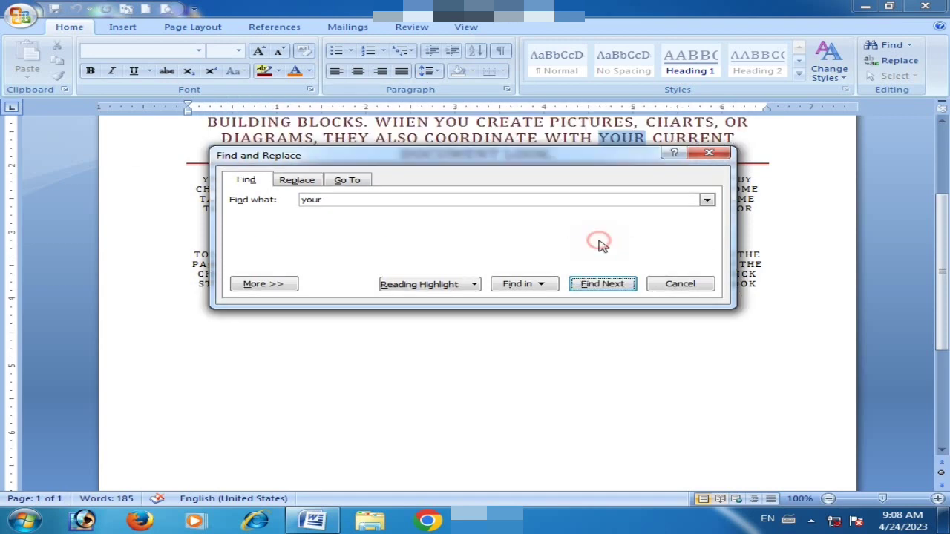
drag(626, 154, 605, 219)
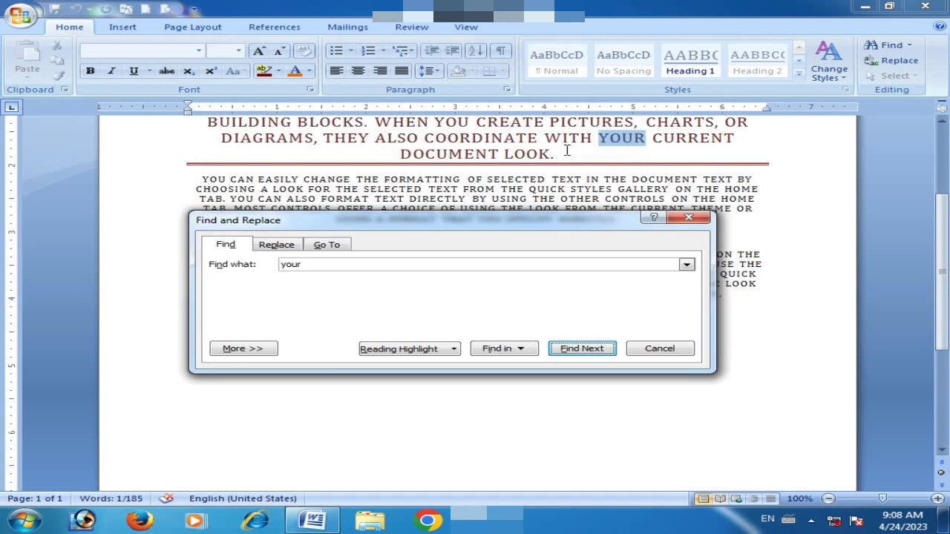
click(581, 348)
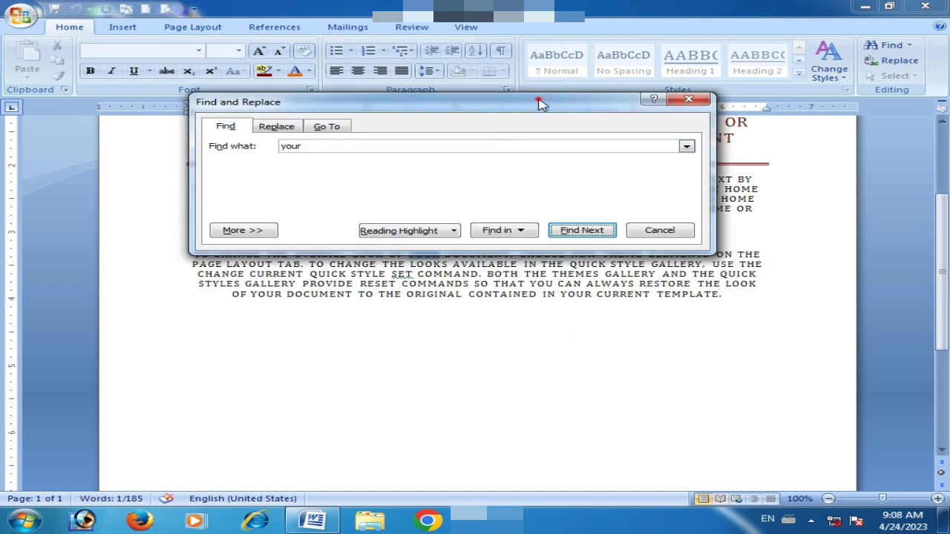
drag(538, 100, 656, 298)
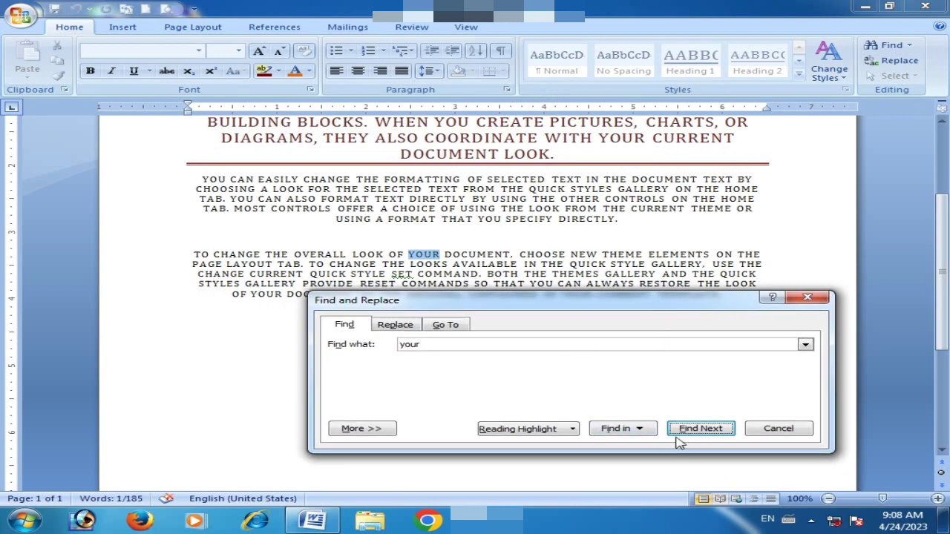
click(683, 437)
key(Return)
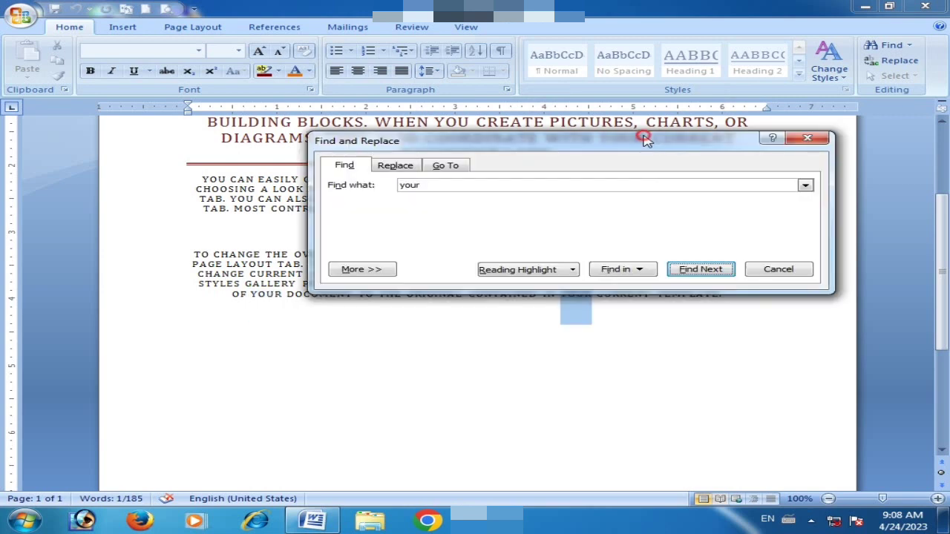
drag(651, 136, 565, 85)
click(625, 221)
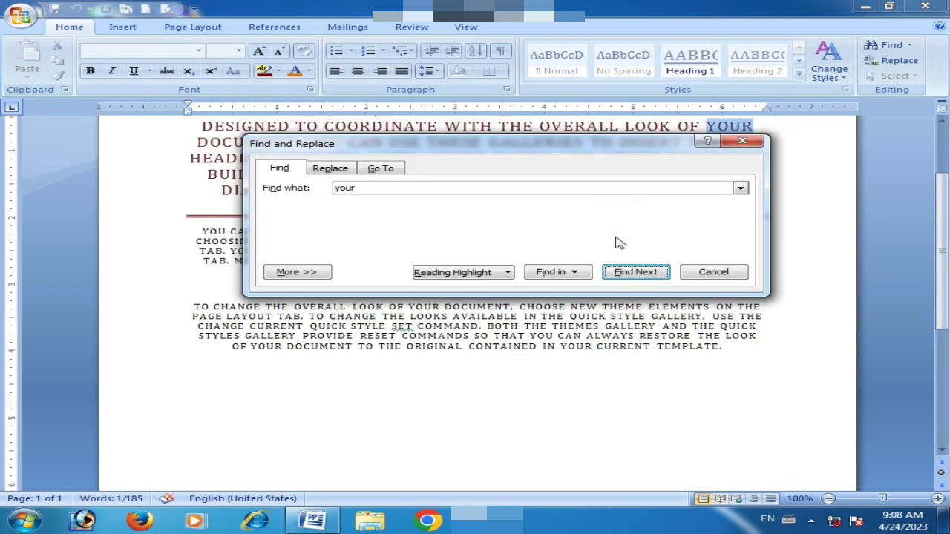
drag(609, 144, 577, 200)
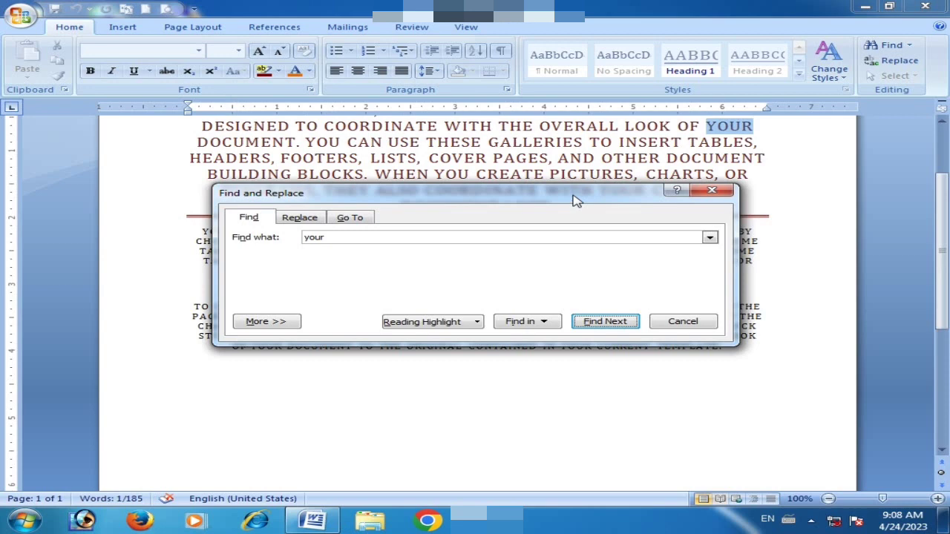
click(712, 190)
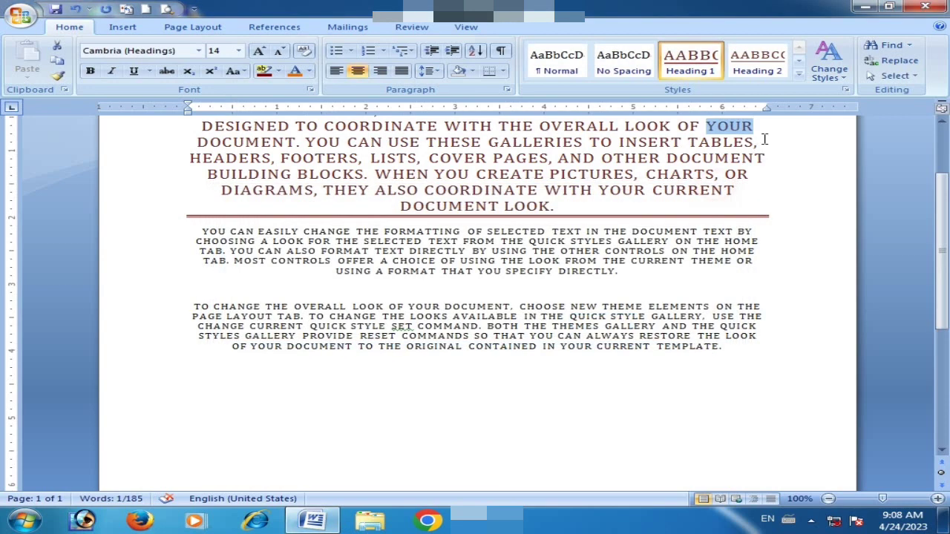
In Find and Replace, set Find what to 'your' and Replace with to 'our'
click(895, 66)
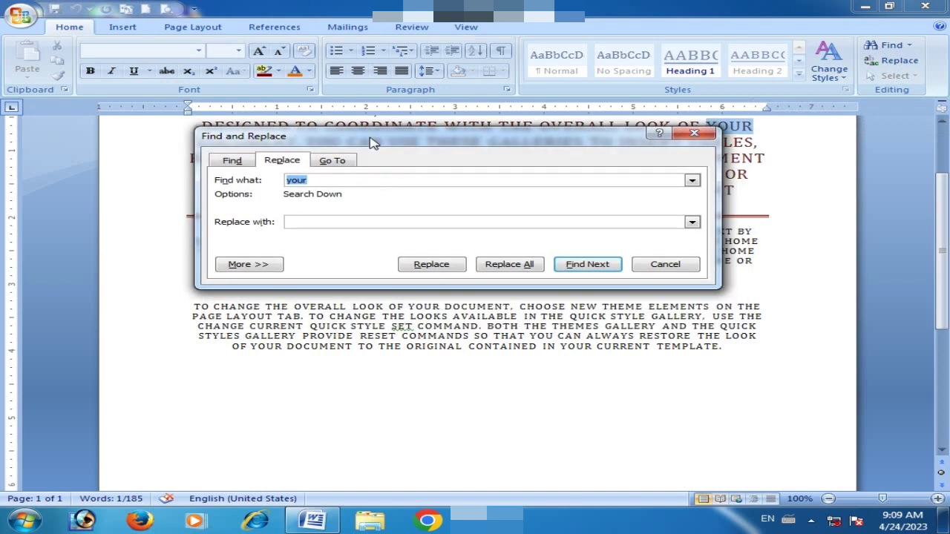
drag(389, 180, 412, 170)
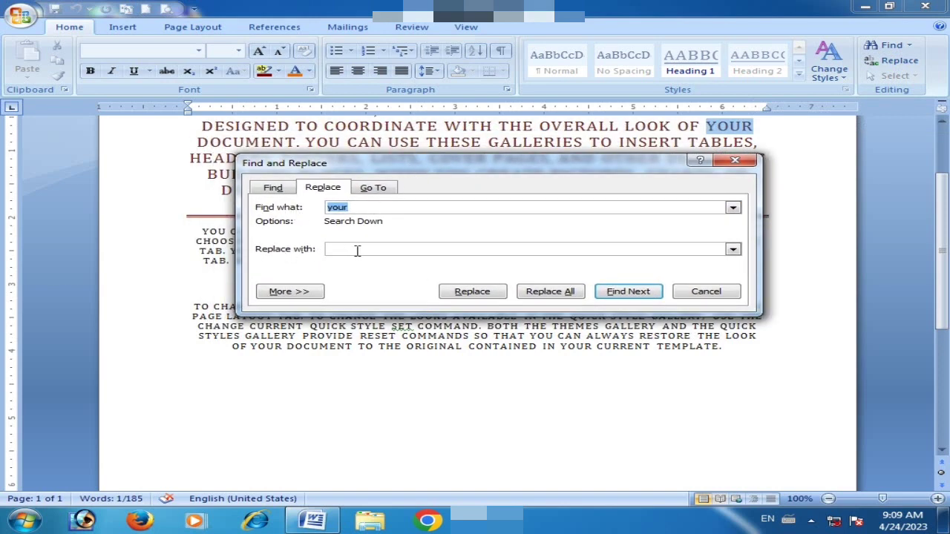
click(368, 210)
drag(355, 208, 314, 206)
click(384, 249)
text(our)
Replace all five occurrences of 'your' with 'our' and close the dialog
click(561, 296)
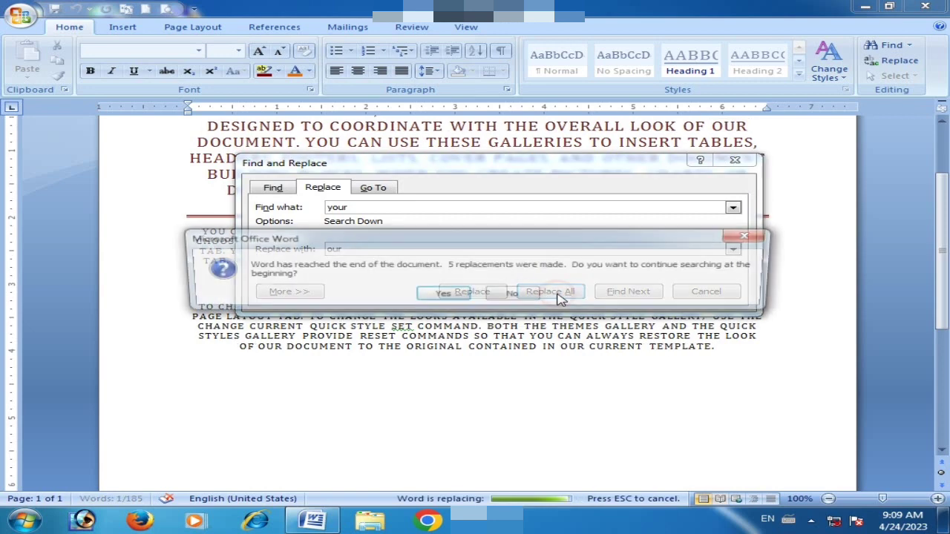
click(443, 294)
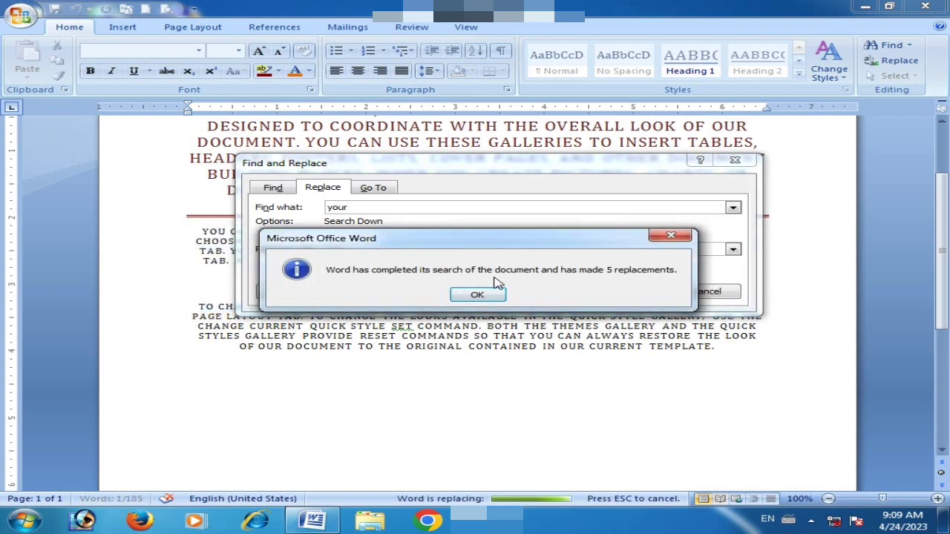
click(491, 295)
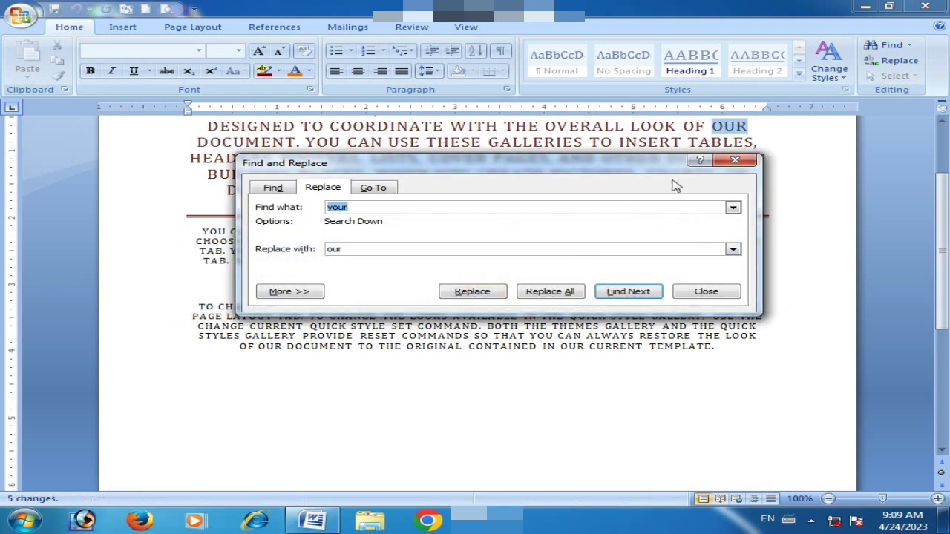
click(738, 162)
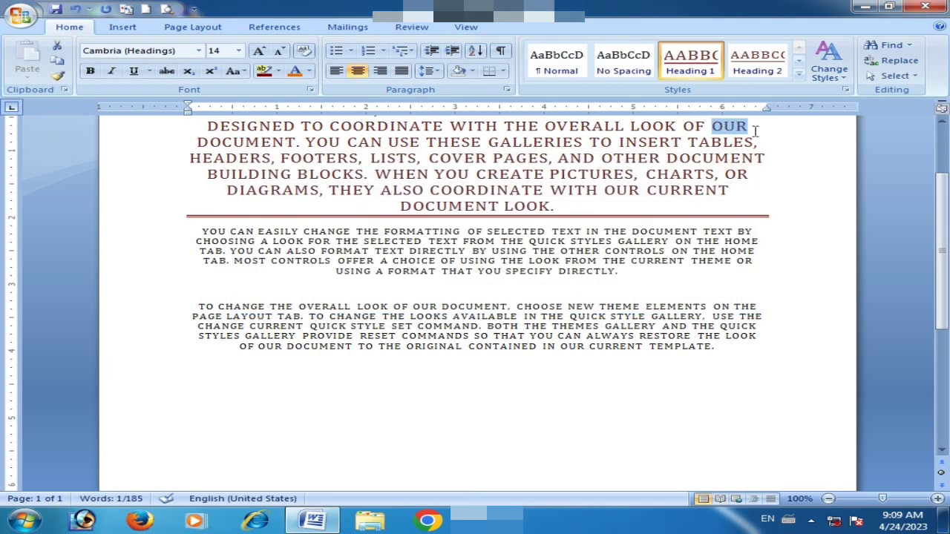
drag(755, 130, 720, 125)
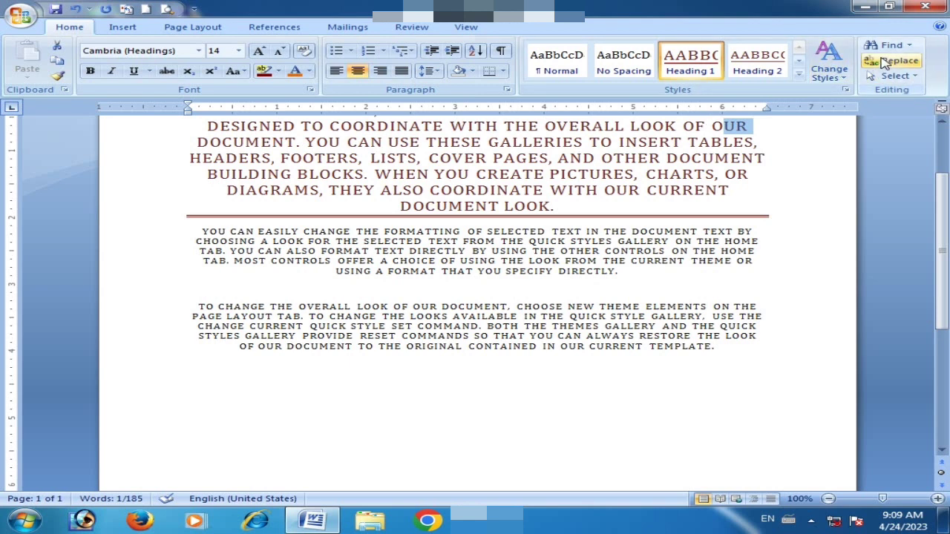
click(670, 190)
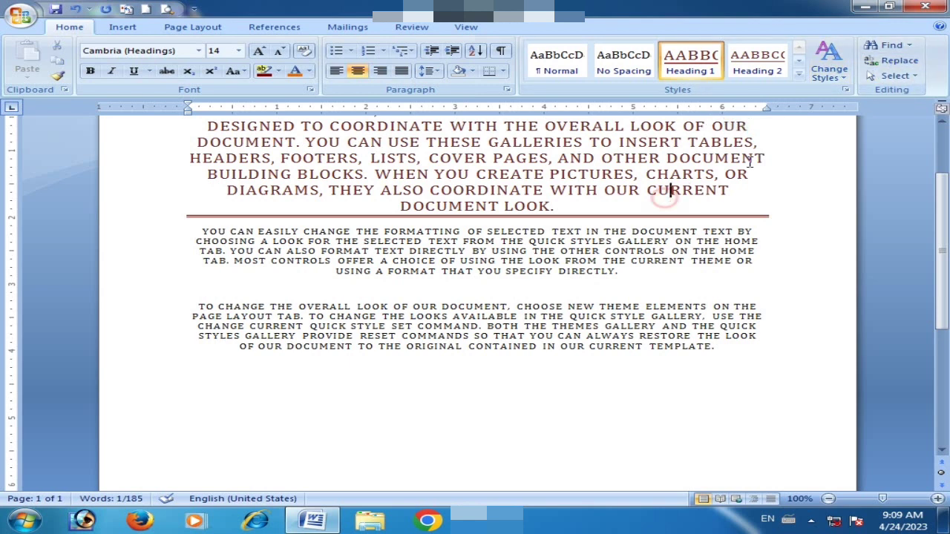
click(876, 78)
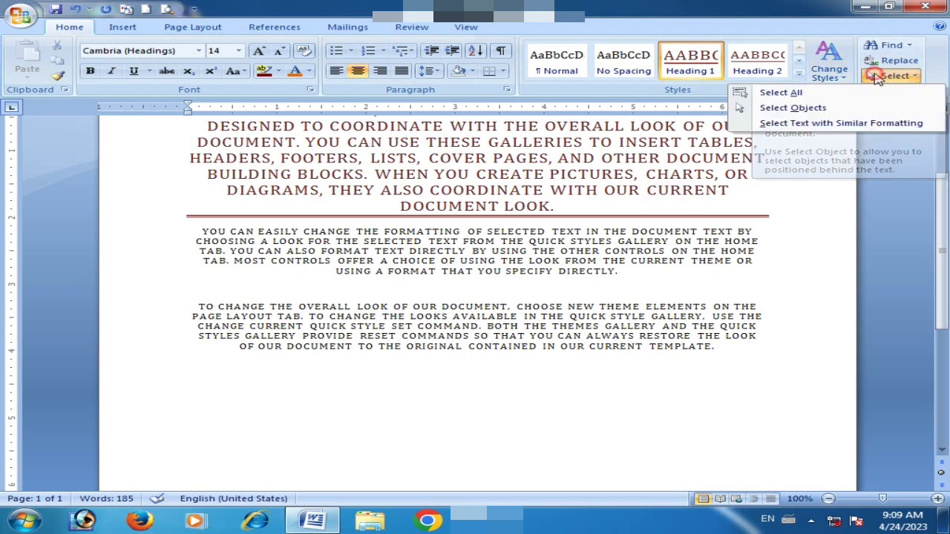
click(780, 93)
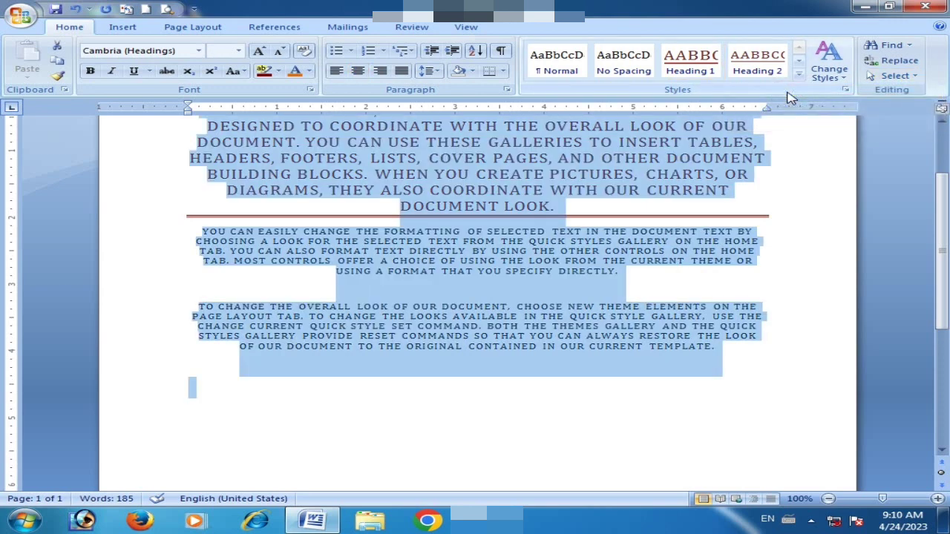
click(547, 249)
click(894, 75)
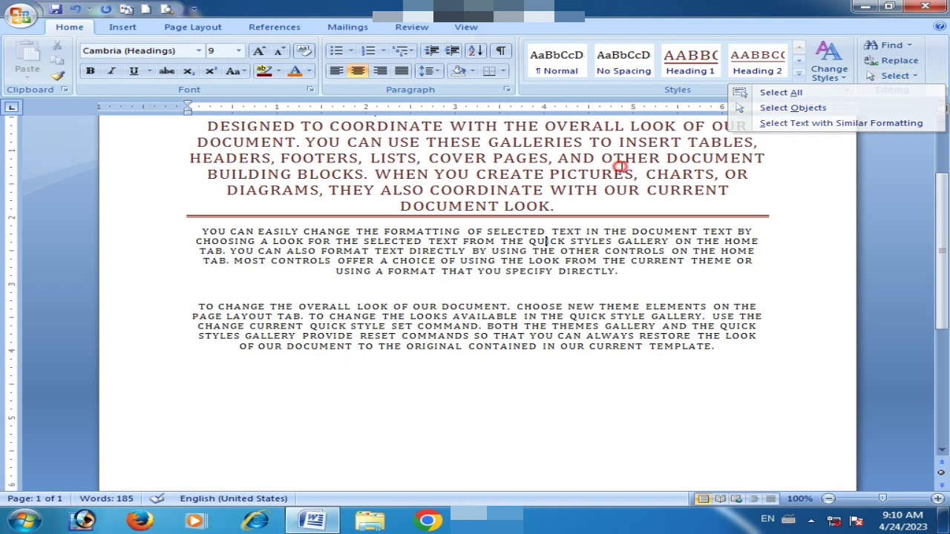
drag(635, 174, 592, 171)
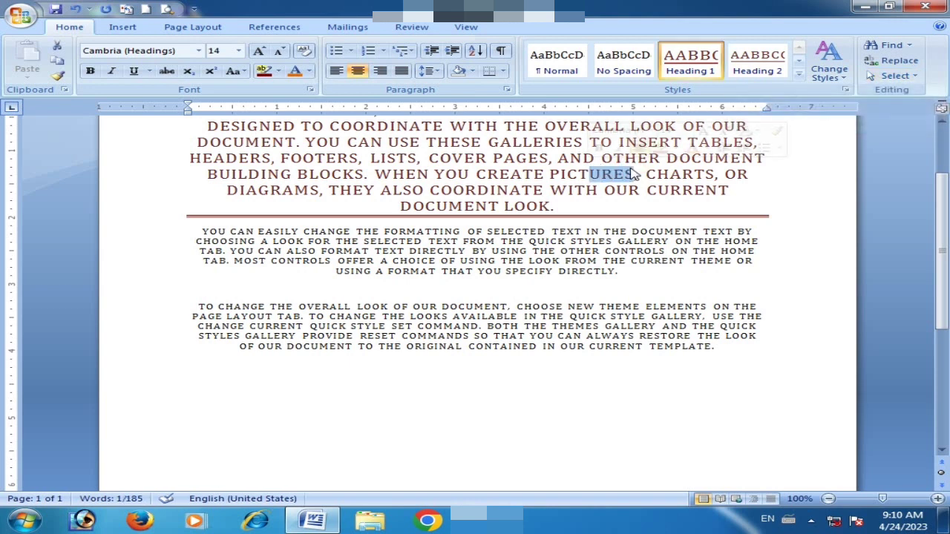
drag(549, 158, 493, 158)
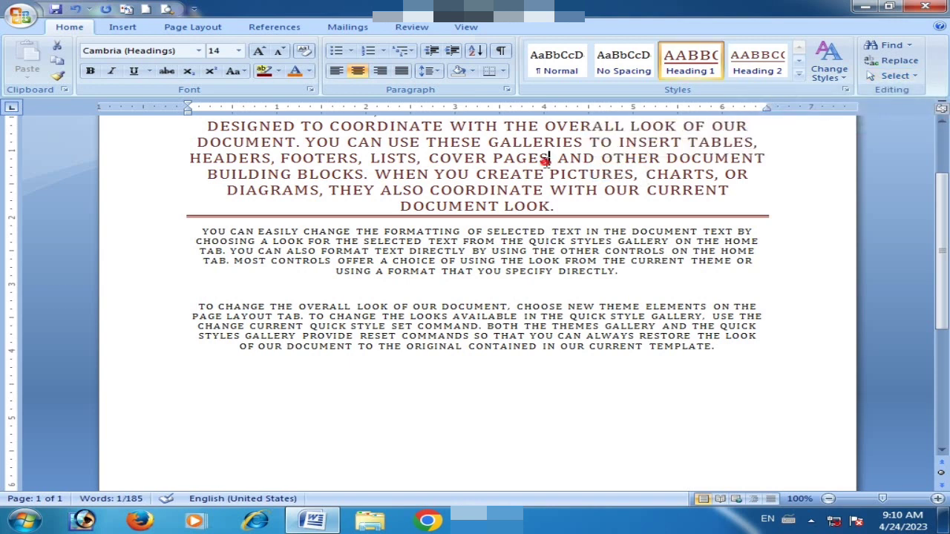
click(435, 185)
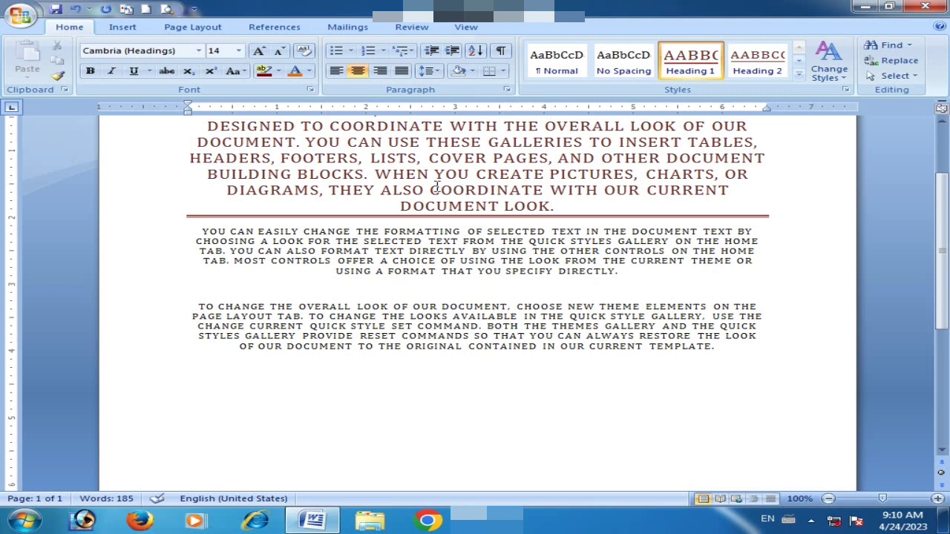
key(shift+Right)
key(shift+Right)
key(shift+Right)
key(shift+Right)
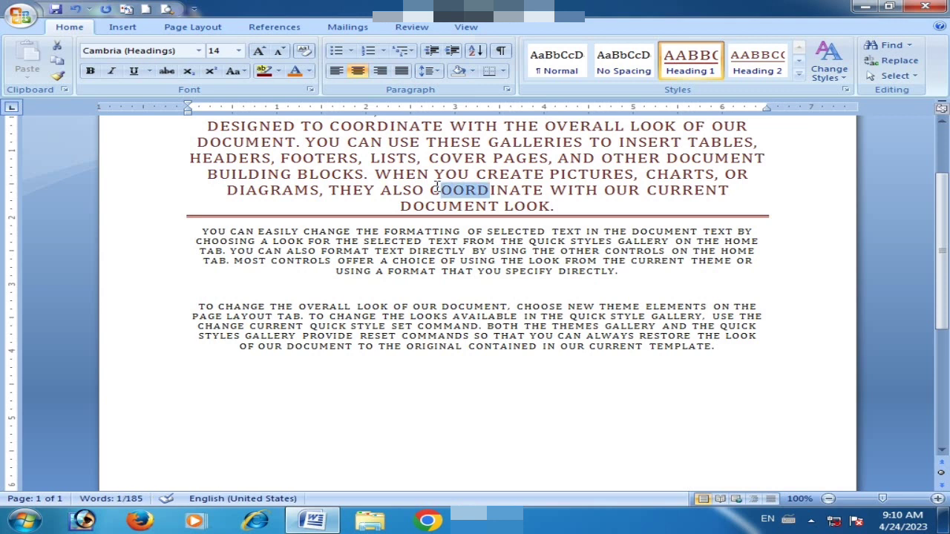
key(shift+Right)
key(shift+Right)
key(shift+Right)
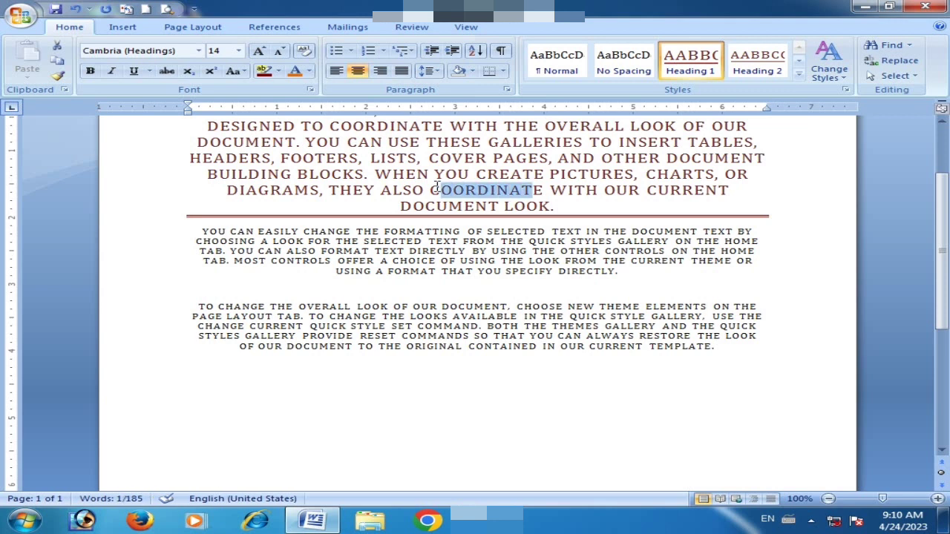
click(542, 168)
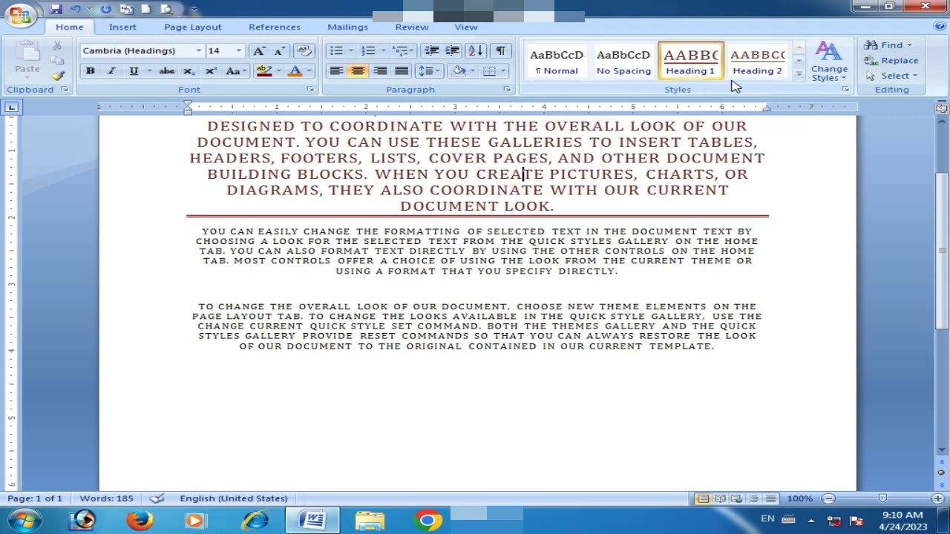